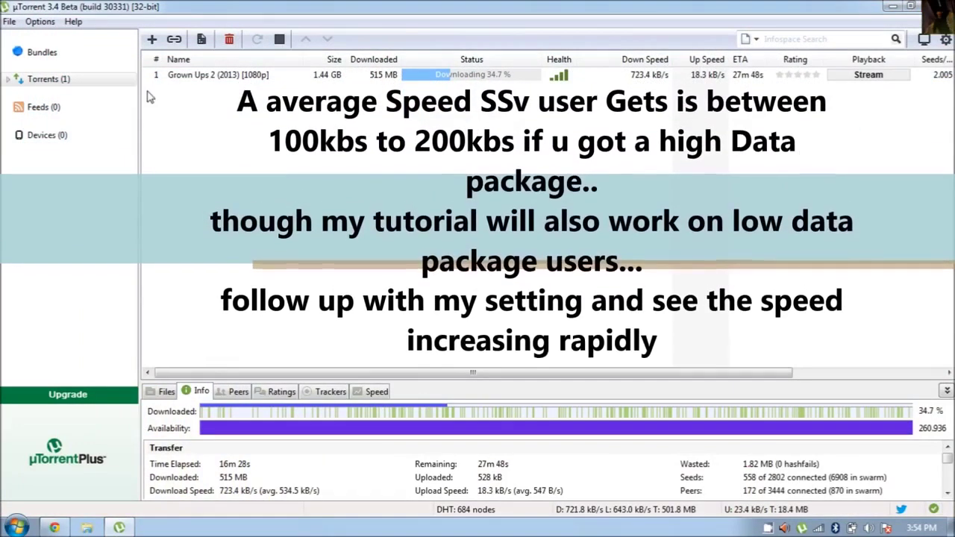
# Open the µTorrent Preferences and look over the UI Settings and General pages.
pyautogui.click(8, 21)
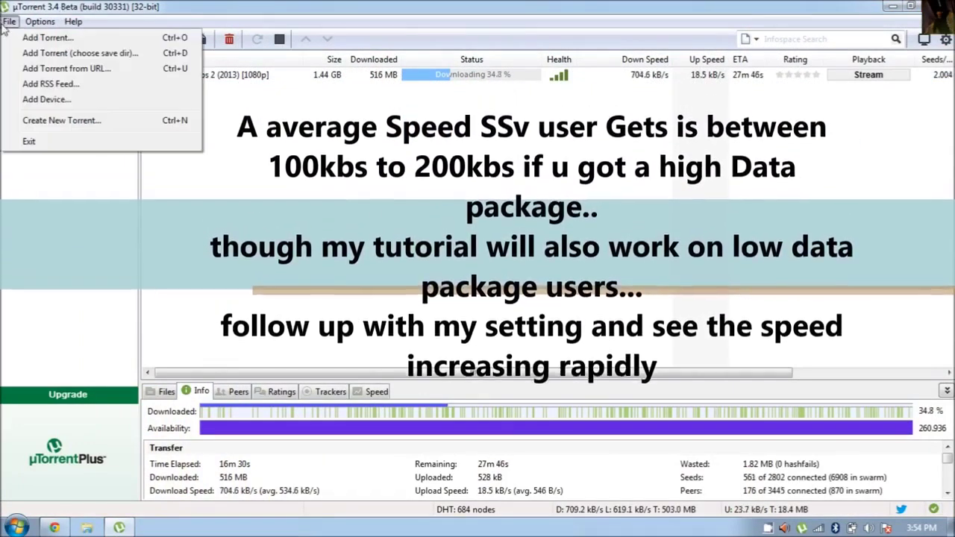
pyautogui.moveTo(39, 24)
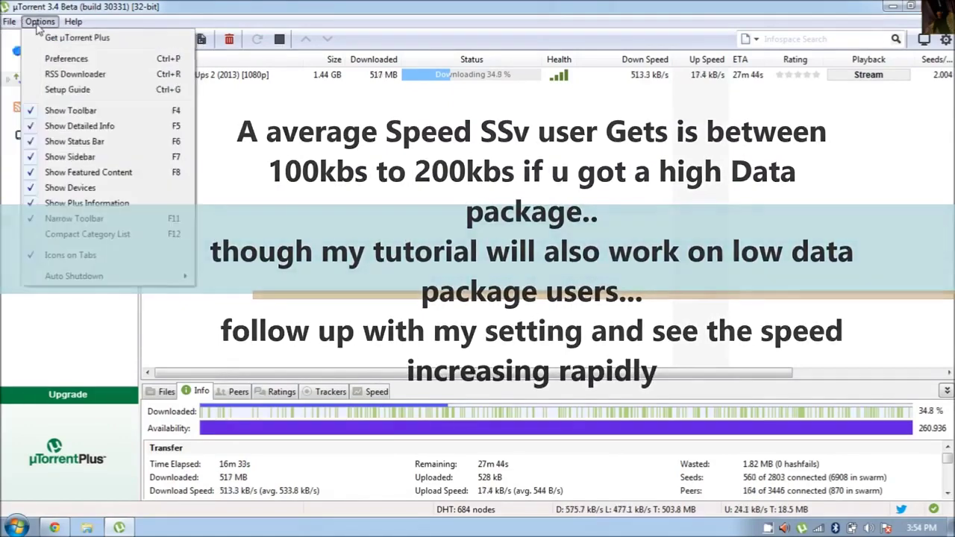
pyautogui.click(54, 59)
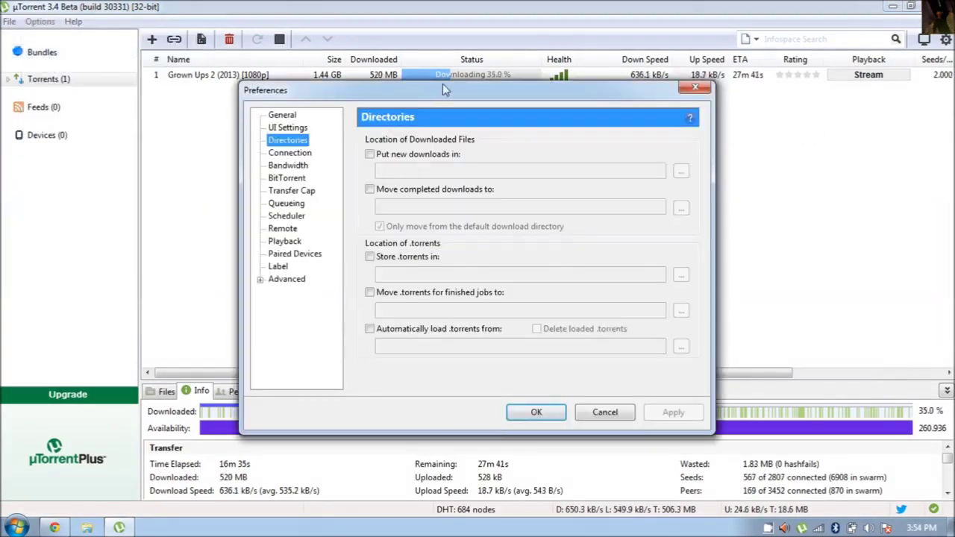
pyautogui.moveTo(443, 85); pyautogui.dragTo(462, 28)
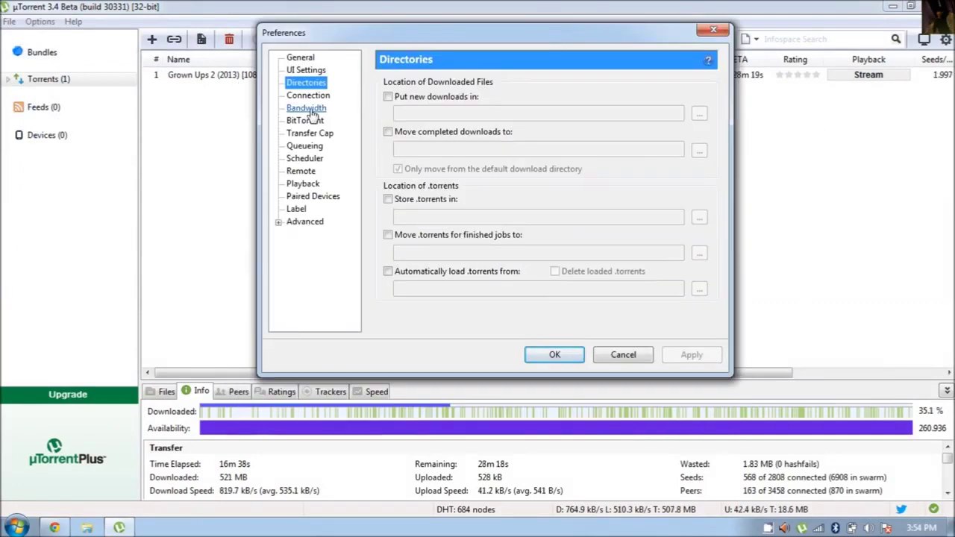
pyautogui.click(310, 70)
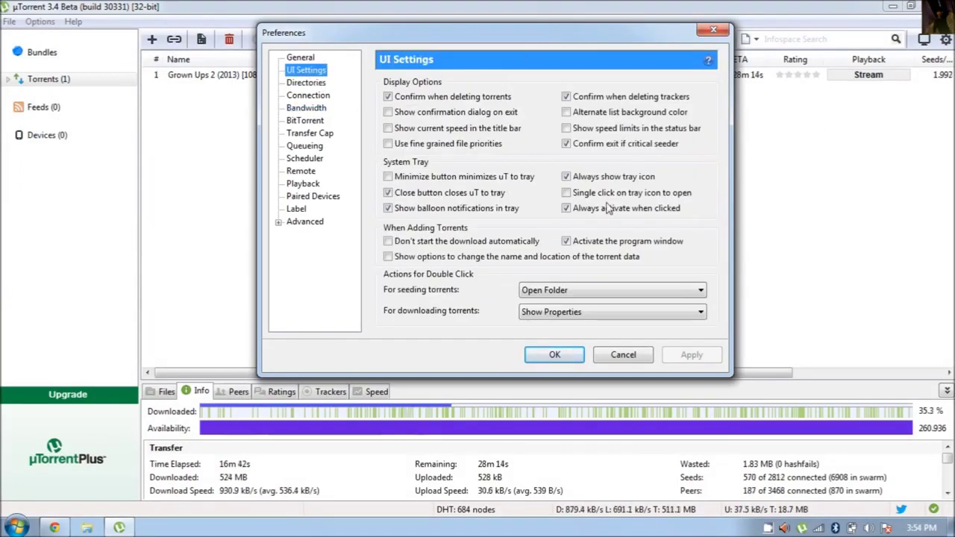
pyautogui.click(305, 58)
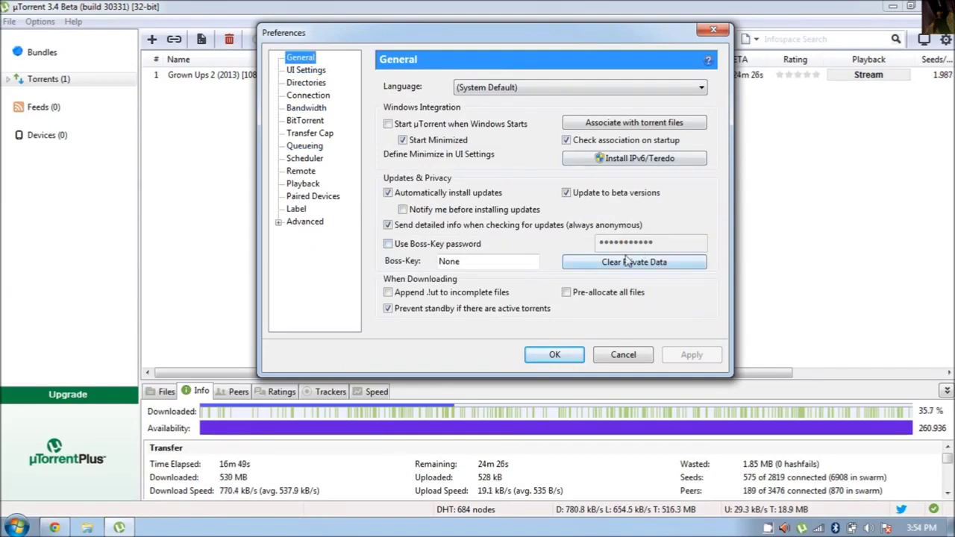
# Examine the Connection preferences, checking the incoming connection port and the available proxy server types.
pyautogui.click(309, 97)
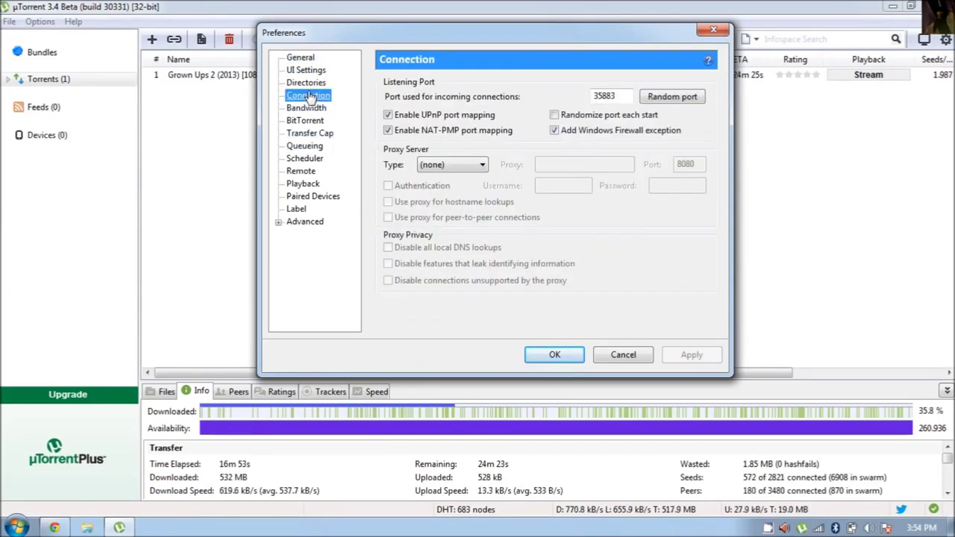
pyautogui.moveTo(613, 96)
pyautogui.mouseDown()
pyautogui.moveTo(578, 101)
pyautogui.moveTo(618, 98)
pyautogui.mouseUp()
pyautogui.click(616, 95)
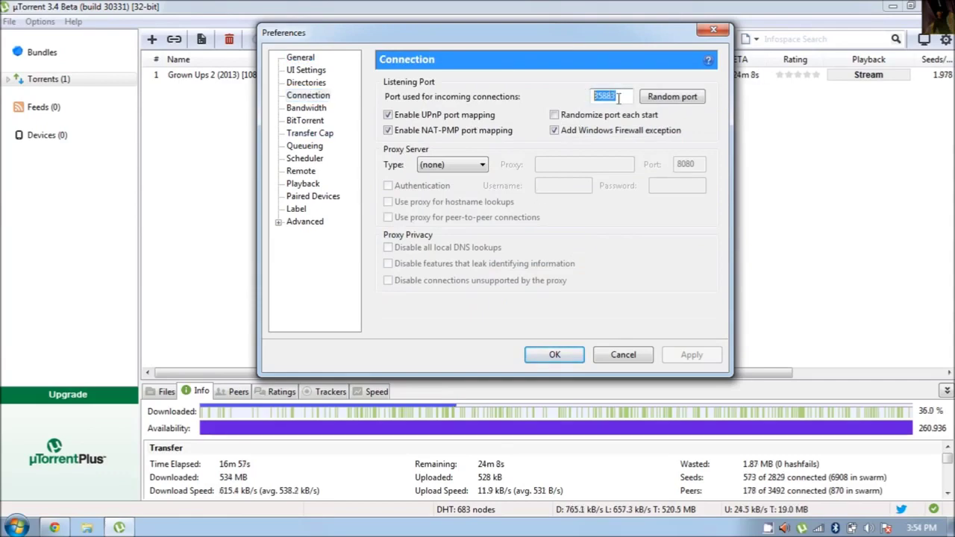
pyautogui.click(430, 166)
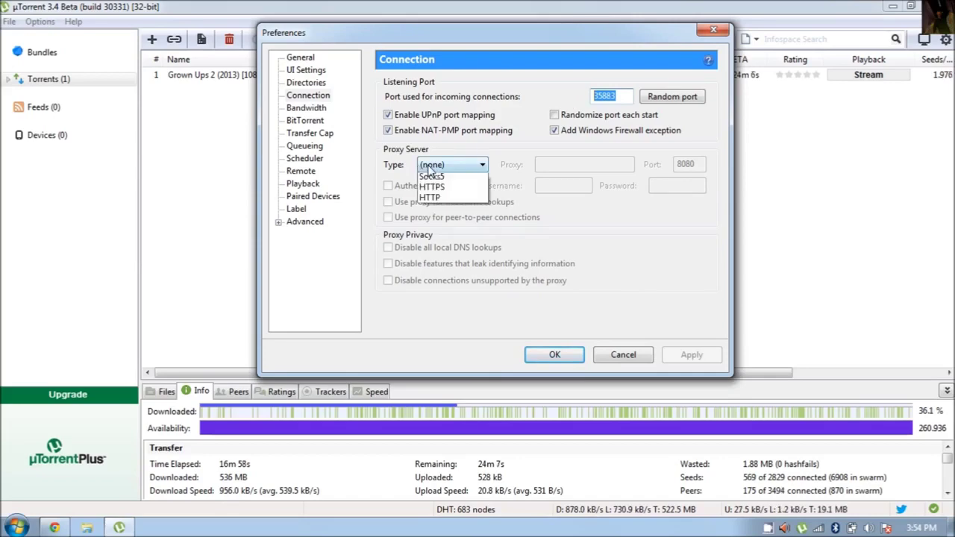
pyautogui.click(429, 170)
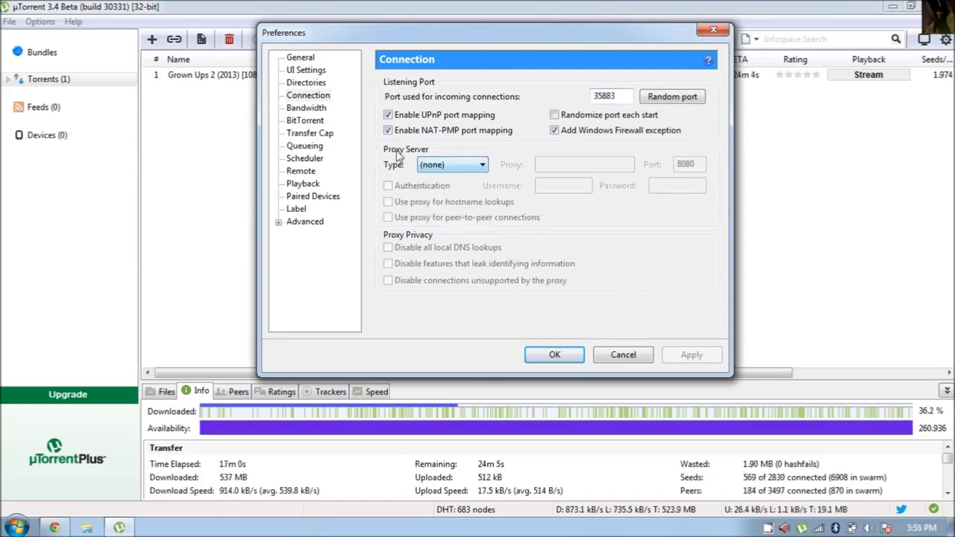
# Examine the Bandwidth preferences, checking the maximum upload rate, connection limits and upload slots per torrent.
pyautogui.click(306, 108)
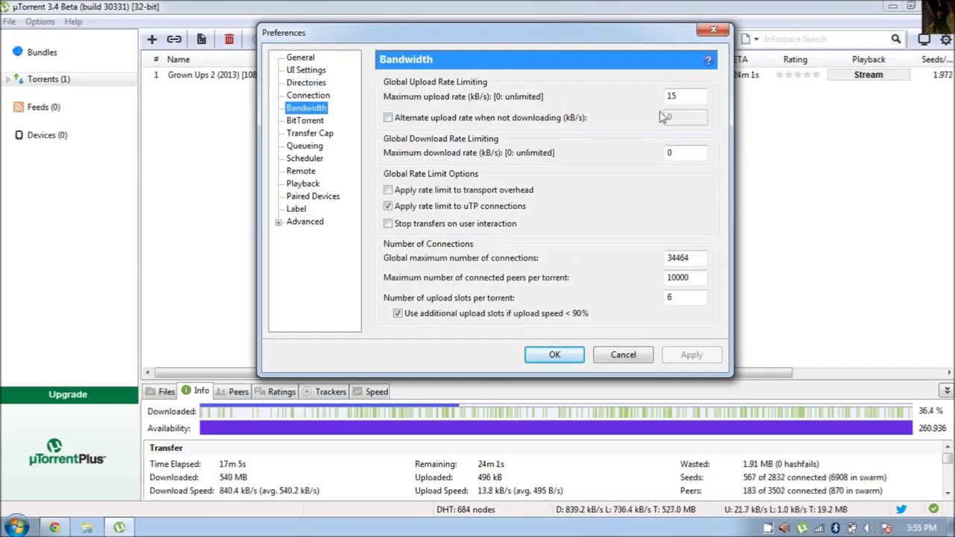
pyautogui.moveTo(677, 97); pyautogui.dragTo(660, 105)
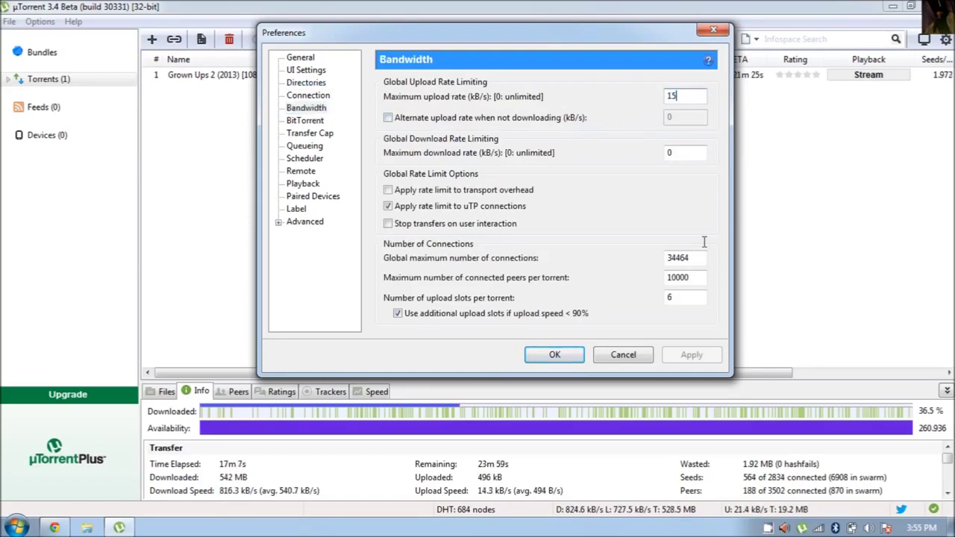
pyautogui.moveTo(688, 258); pyautogui.dragTo(667, 297)
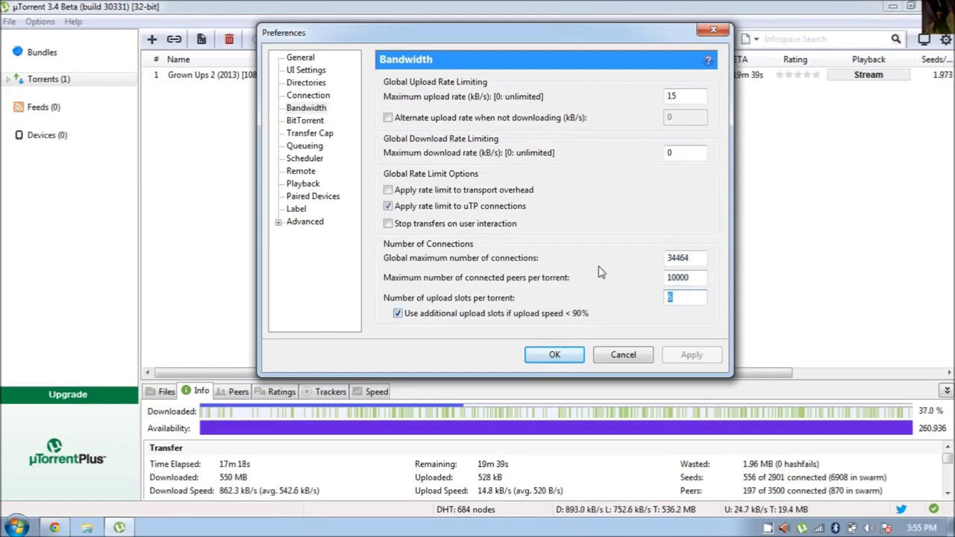
# Examine the BitTorrent preferences, including the outgoing protocol encryption options.
pyautogui.click(319, 122)
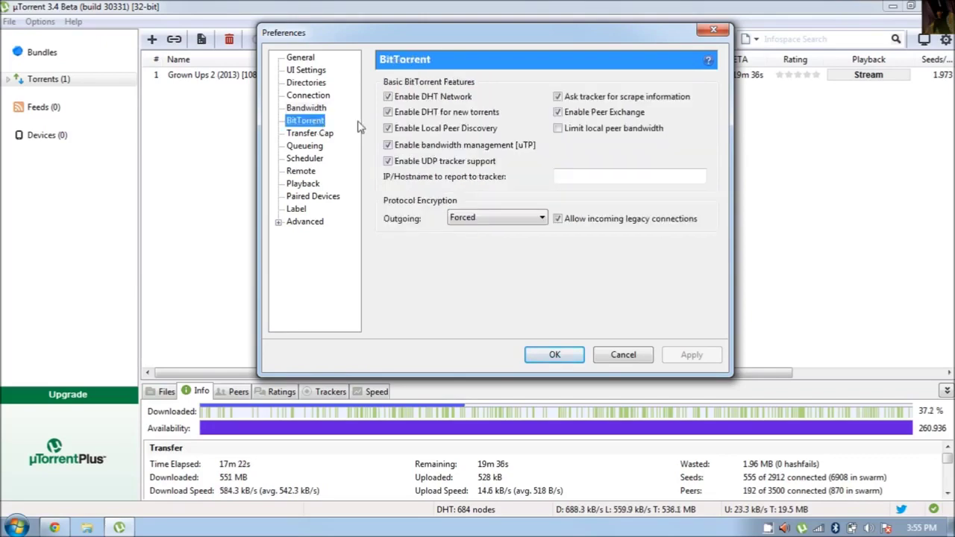
pyautogui.click(505, 221)
pyautogui.click(504, 221)
pyautogui.click(504, 221)
pyautogui.click(505, 221)
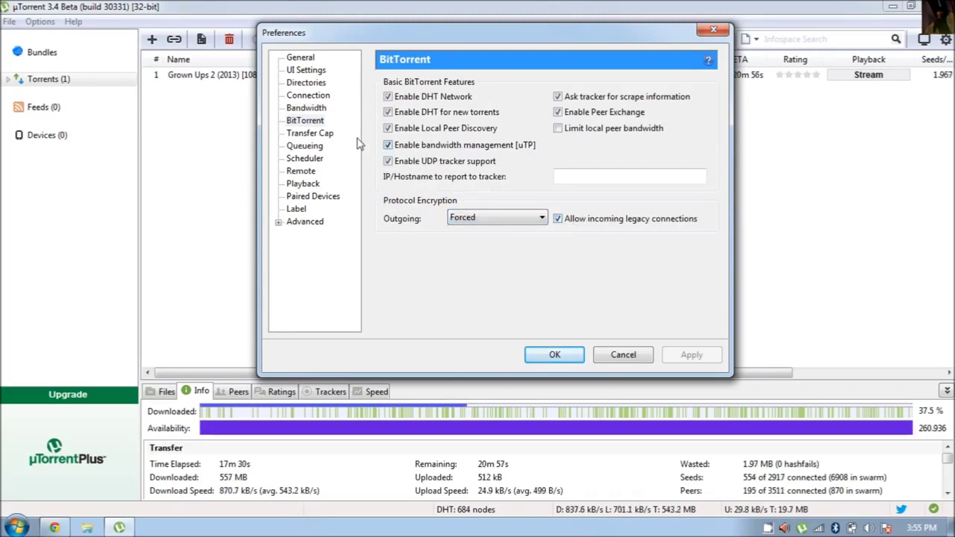
# Examine the Queueing preferences, checking the active torrent and download limits, minimum ratio, minimum seeding time and available seeds.
pyautogui.click(304, 139)
pyautogui.click(305, 145)
pyautogui.click(305, 136)
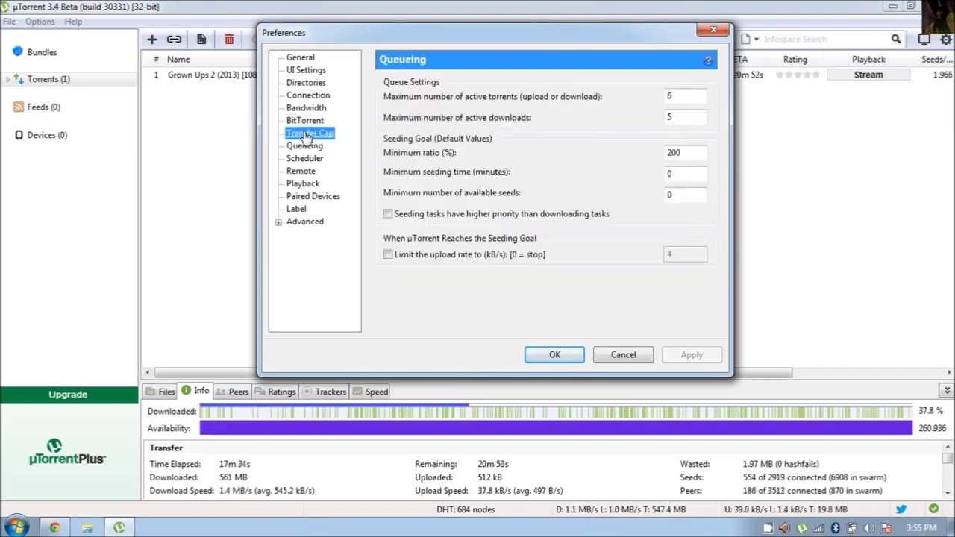
pyautogui.click(305, 146)
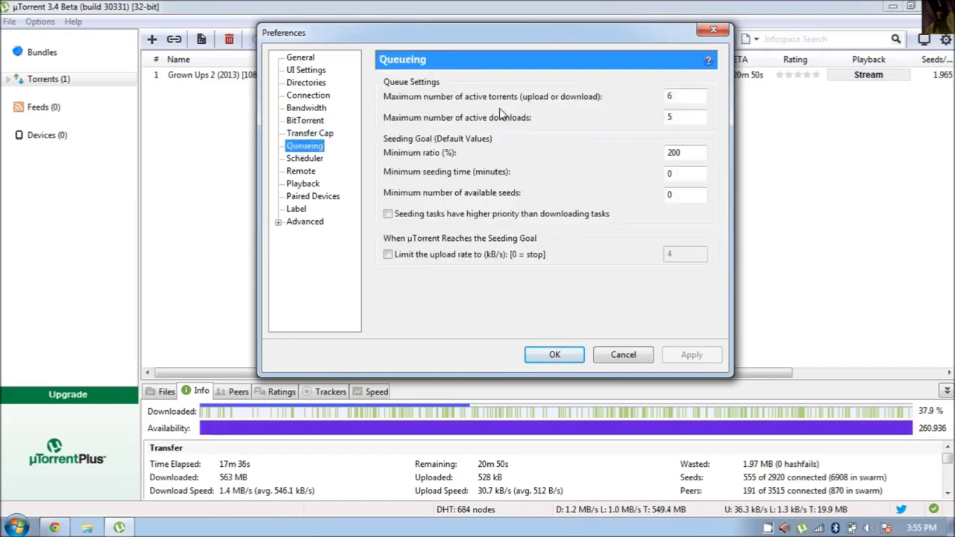
pyautogui.click(675, 97)
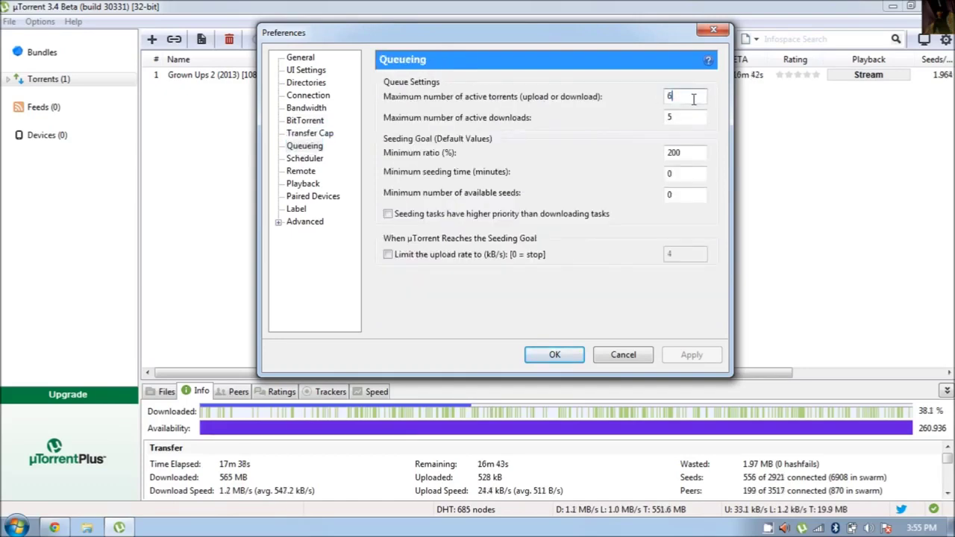
pyautogui.doubleClick(670, 99)
pyautogui.write('6')
pyautogui.press('Tab')
pyautogui.press('Tab')
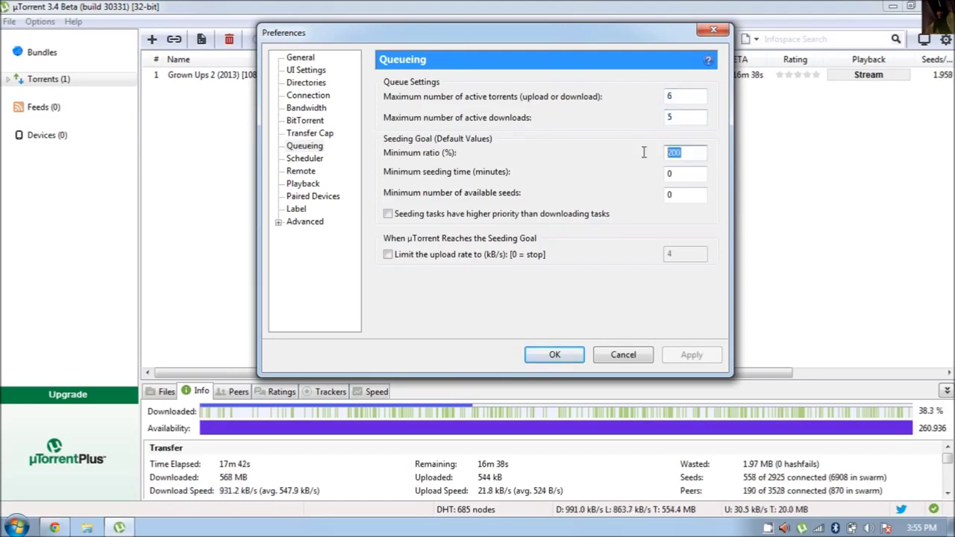
pyautogui.click(680, 177)
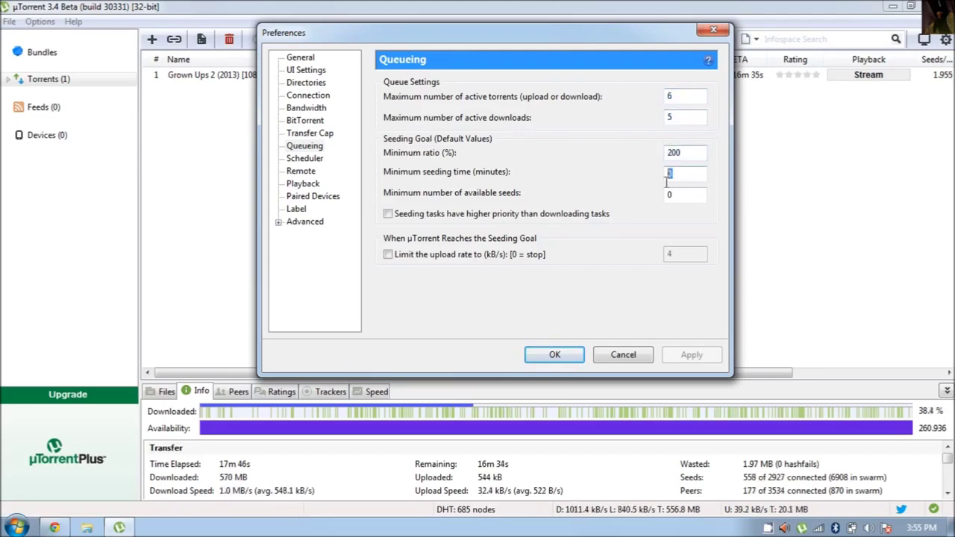
pyautogui.press('Tab')
pyautogui.moveTo(697, 196); pyautogui.dragTo(640, 200)
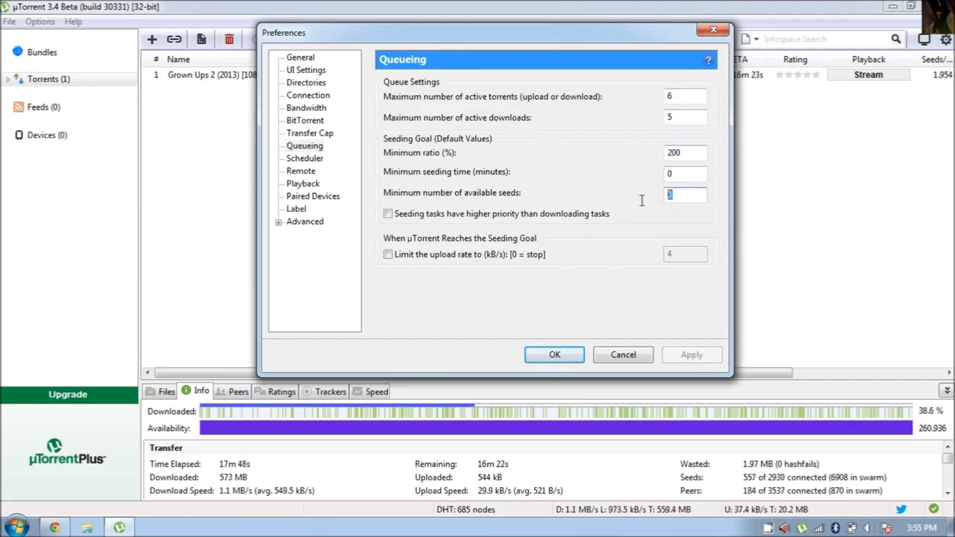
# Look over the Scheduler and Remote preferences and close the Preferences dialog with its settings accepted.
pyautogui.click(309, 159)
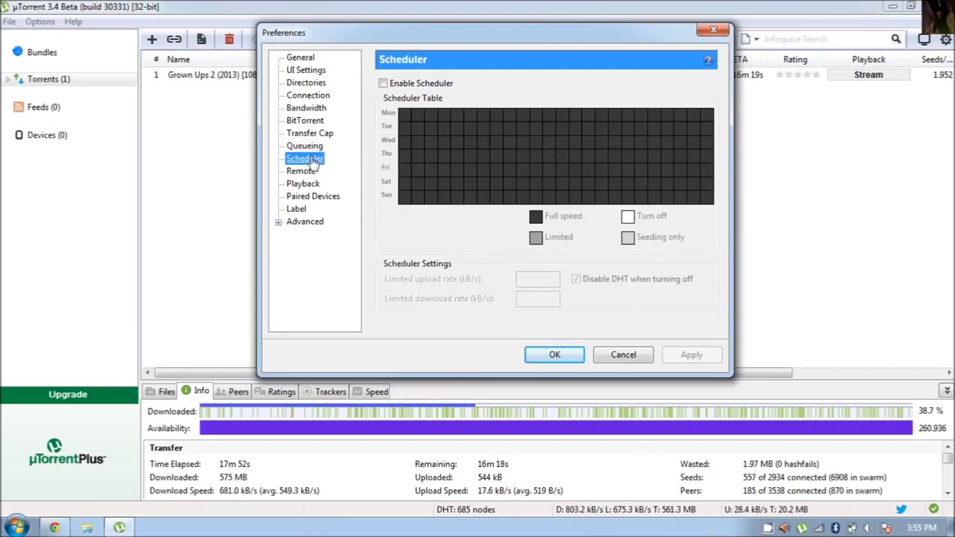
pyautogui.click(300, 171)
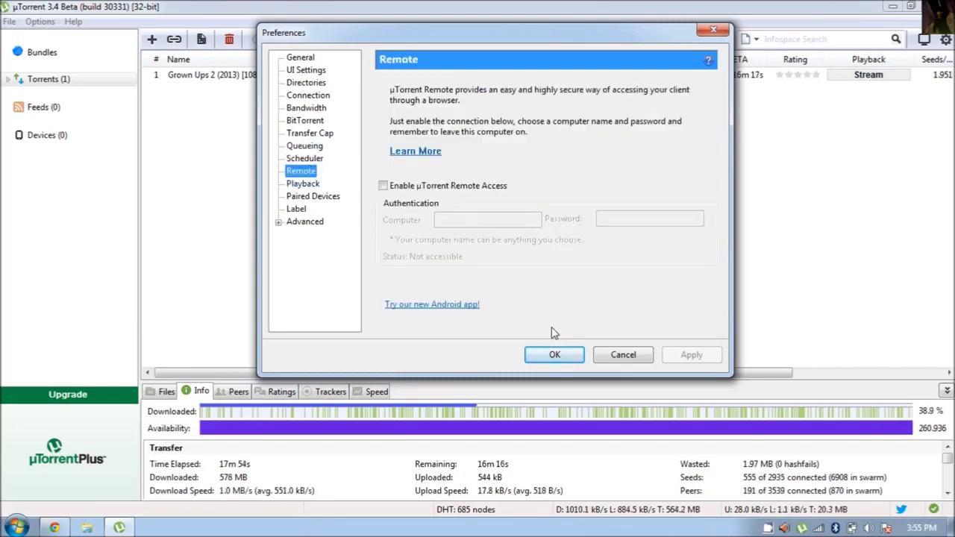
pyautogui.click(554, 356)
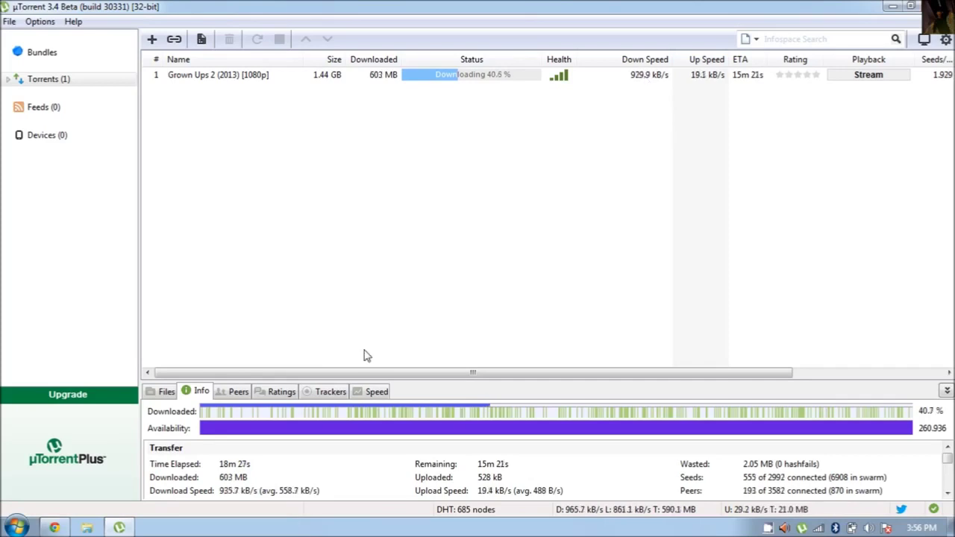
# Review the downloading torrent's peers, general info and file list, and check its download speed in the torrent list.
pyautogui.click(240, 395)
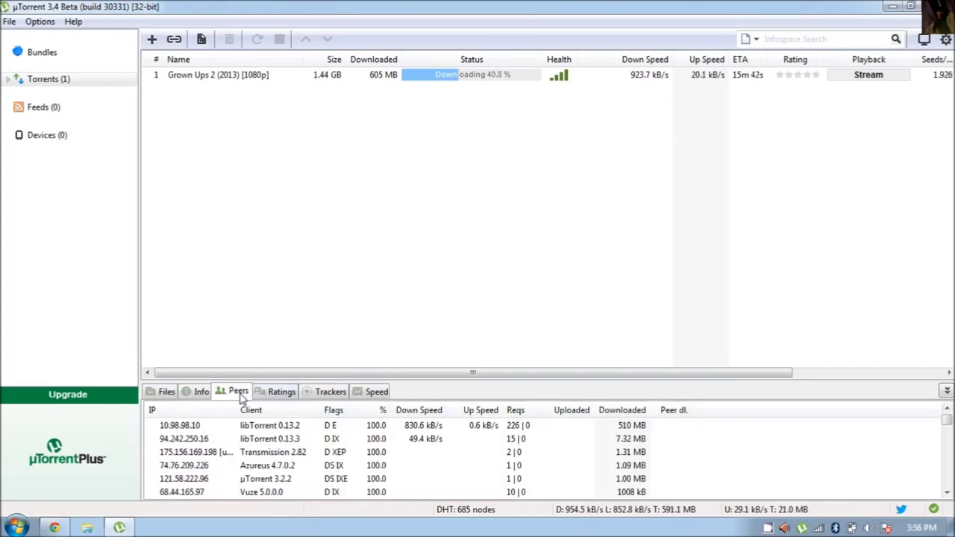
pyautogui.click(200, 392)
pyautogui.click(163, 393)
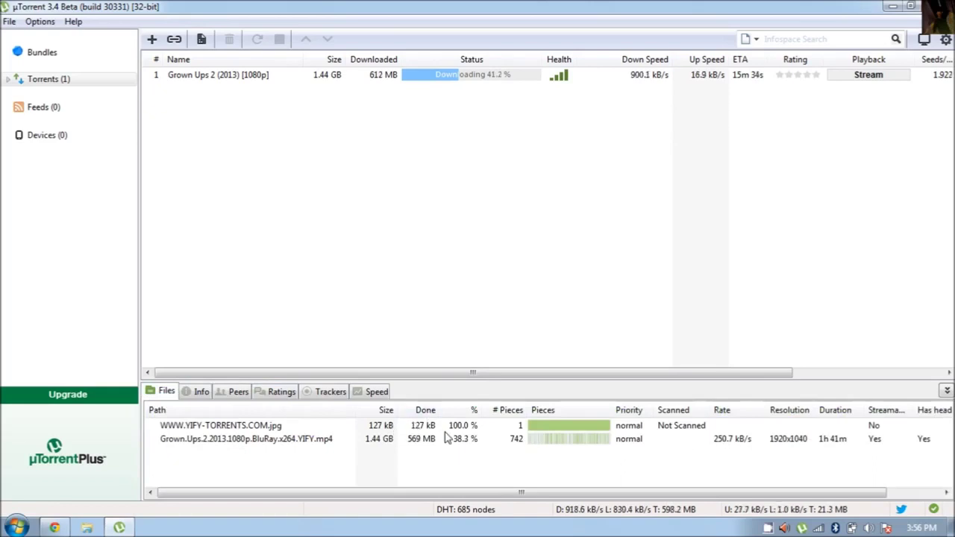
pyautogui.click(649, 78)
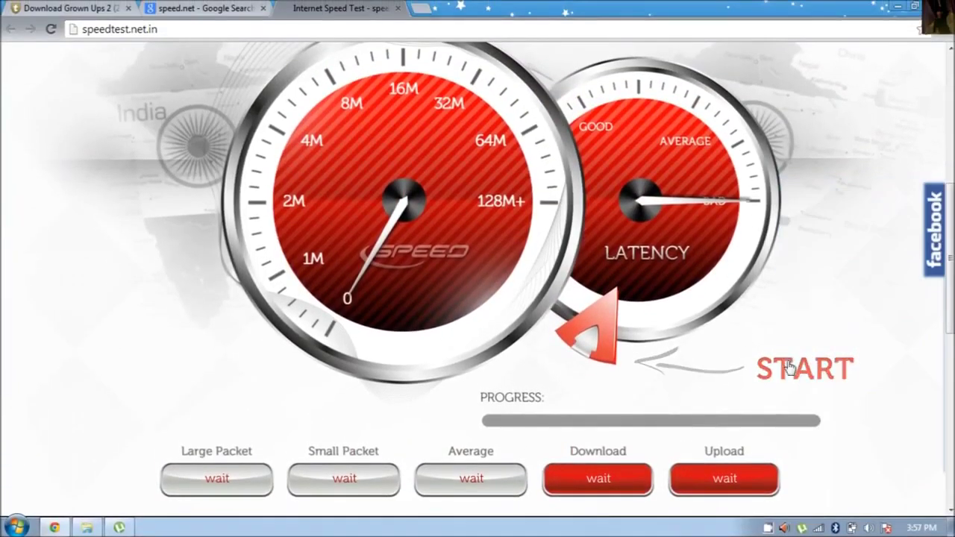
# Run the internet speed test on speedtest.net.in in the browser and examine the ISP details and results.
pyautogui.click(789, 363)
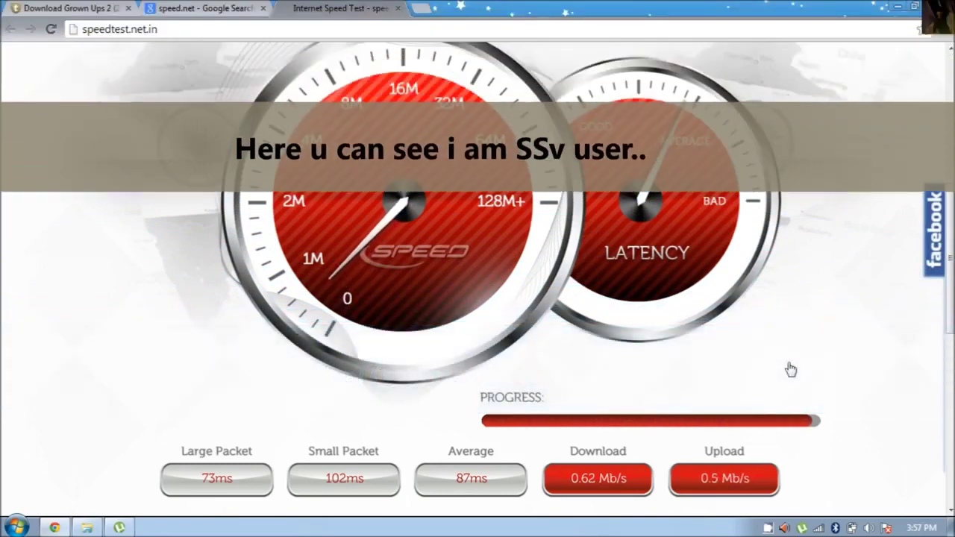
pyautogui.scroll(2, 846, 255)
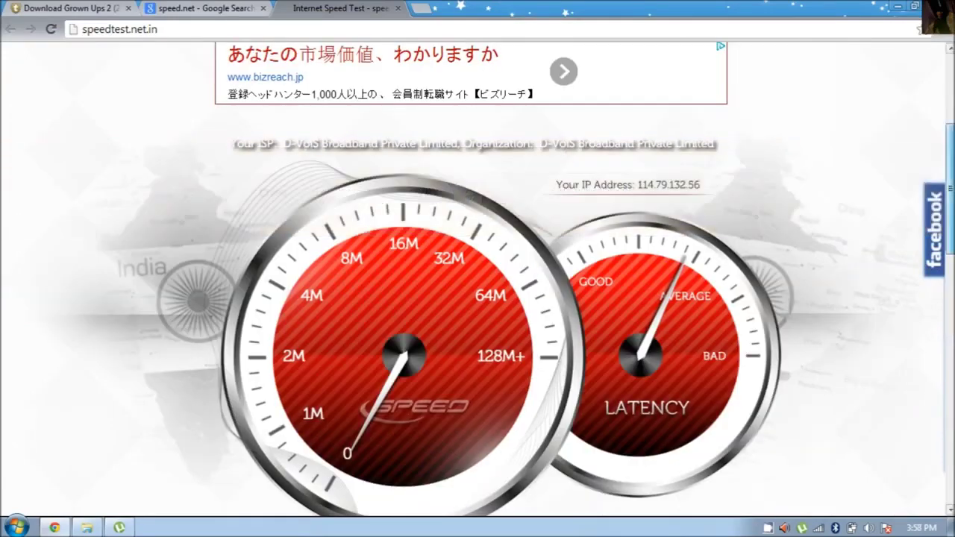
pyautogui.scroll(-5, 759, 492)
# Switch back to µTorrent and widen the Down Speed column in the torrent list.
pyautogui.doubleClick(801, 528)
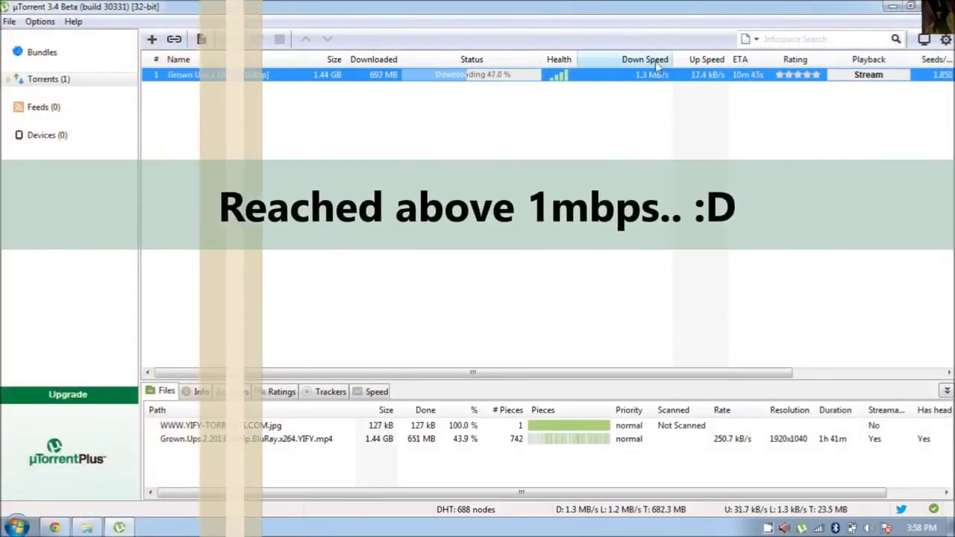
pyautogui.moveTo(685, 59); pyautogui.dragTo(717, 59)
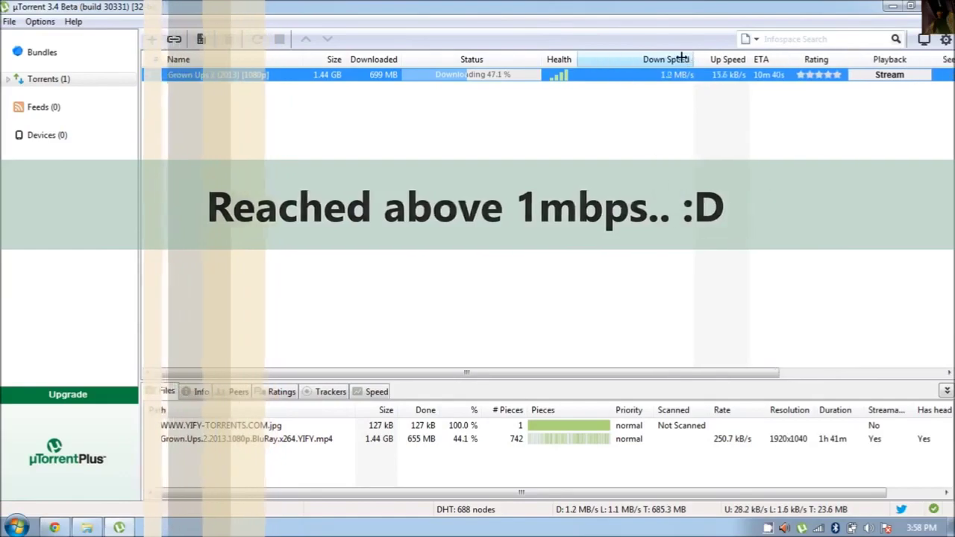